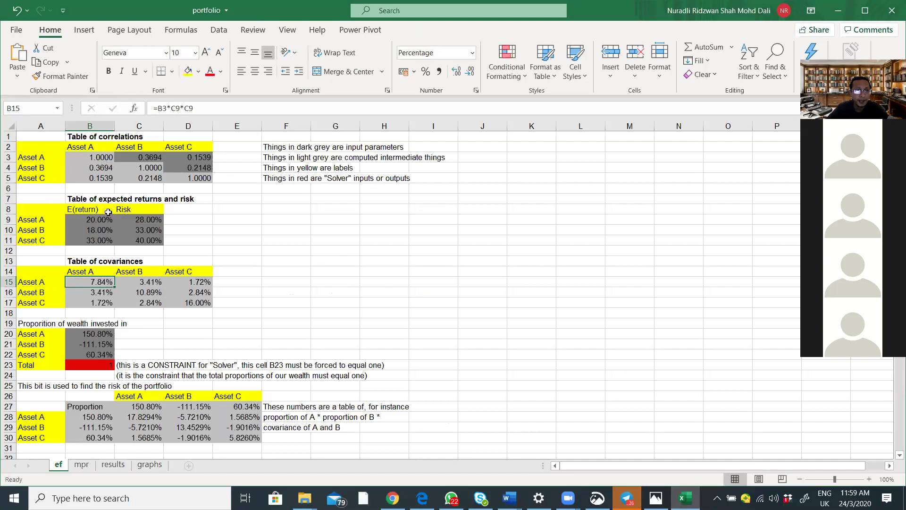
Step: Examine the Asset A risk input and the formulas behind the Asset A column in the table of covariances
left_click(146, 219)
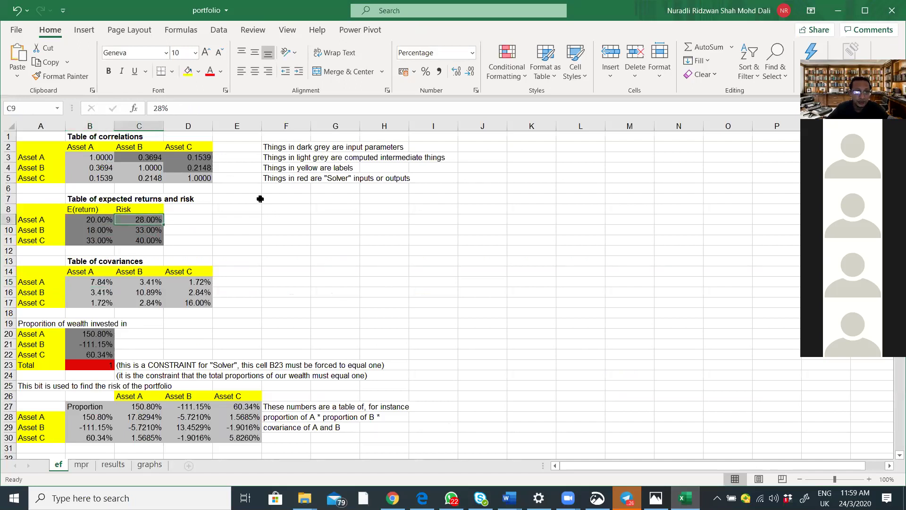
left_click(99, 280)
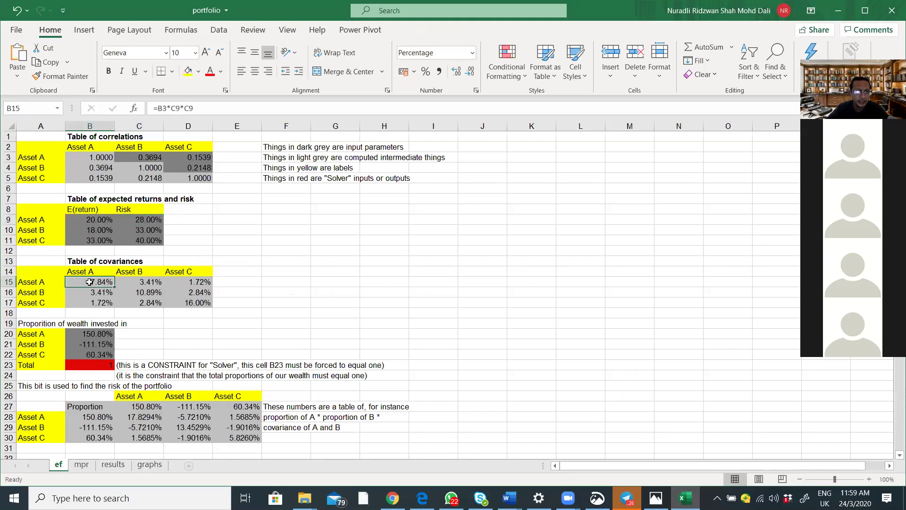
left_click(100, 293)
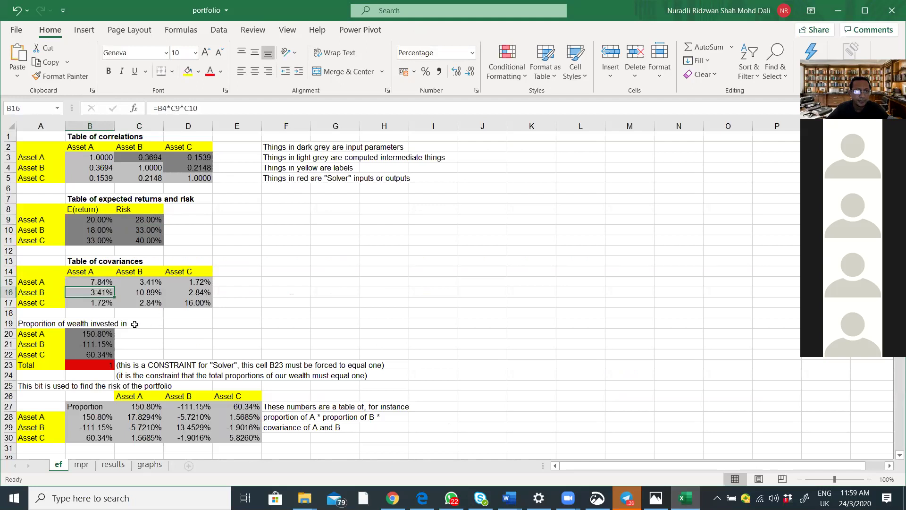
double_click(101, 294)
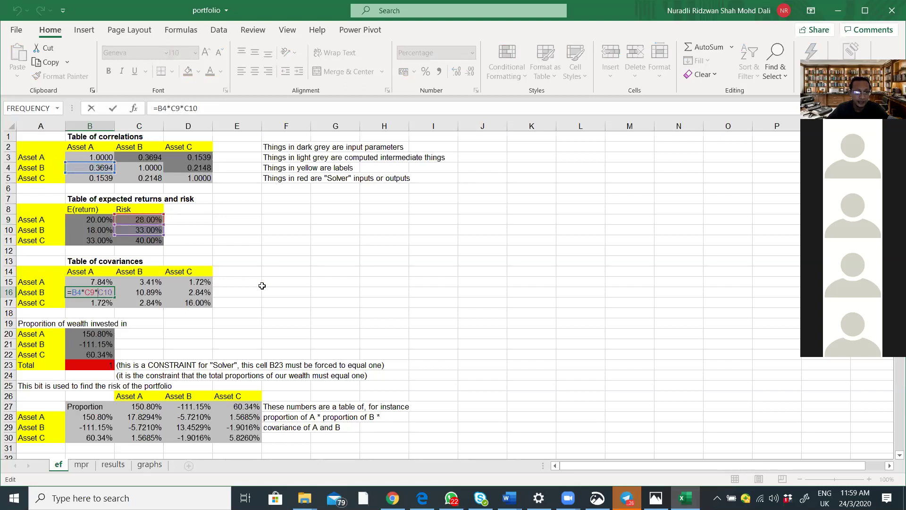
key("Return")
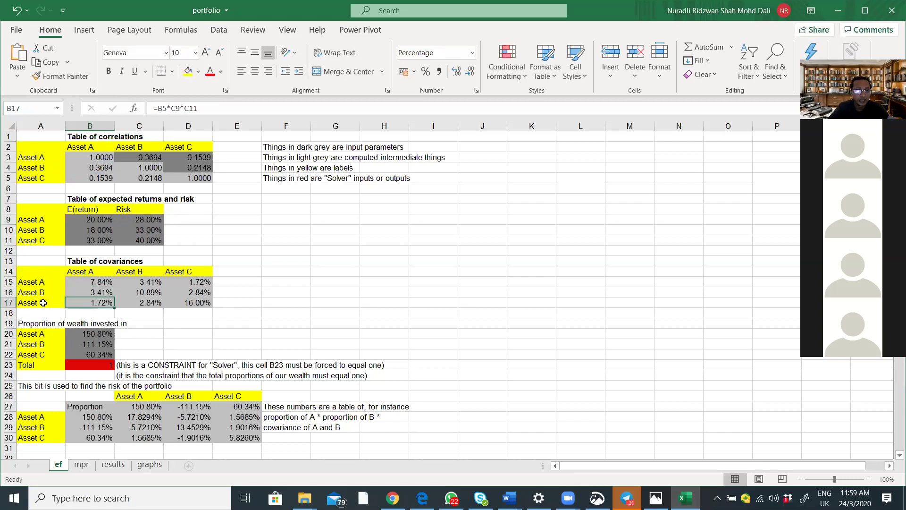
left_click(89, 263)
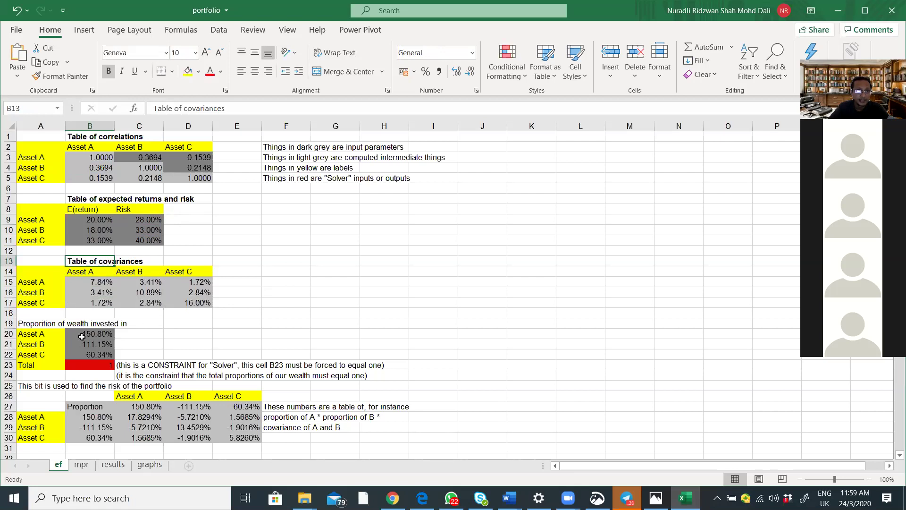
scroll(233, 311, "down", 1)
scroll(233, 311, "up", 1)
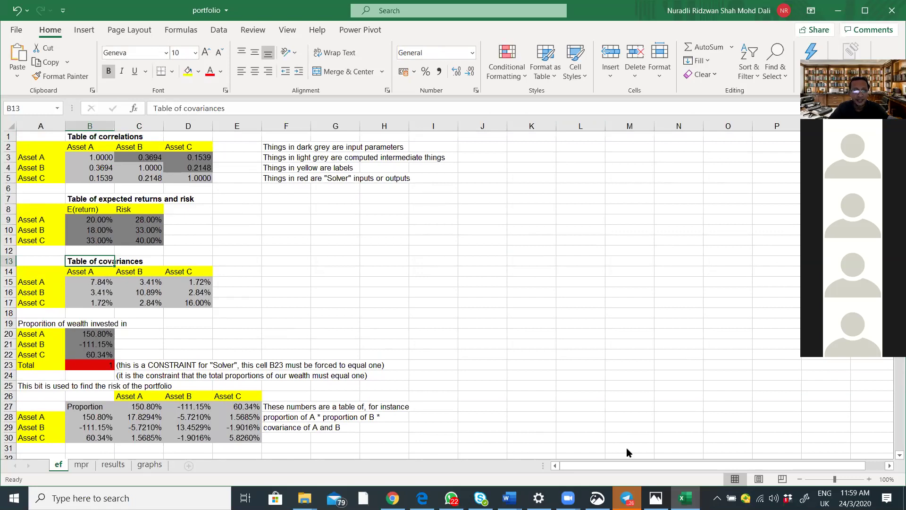
Step: Switch to the File Explorer folder 001 Pengurusan dan portfolio pelaburan, look through its files and go back to the Dropbox folder
mouse_move(305, 498)
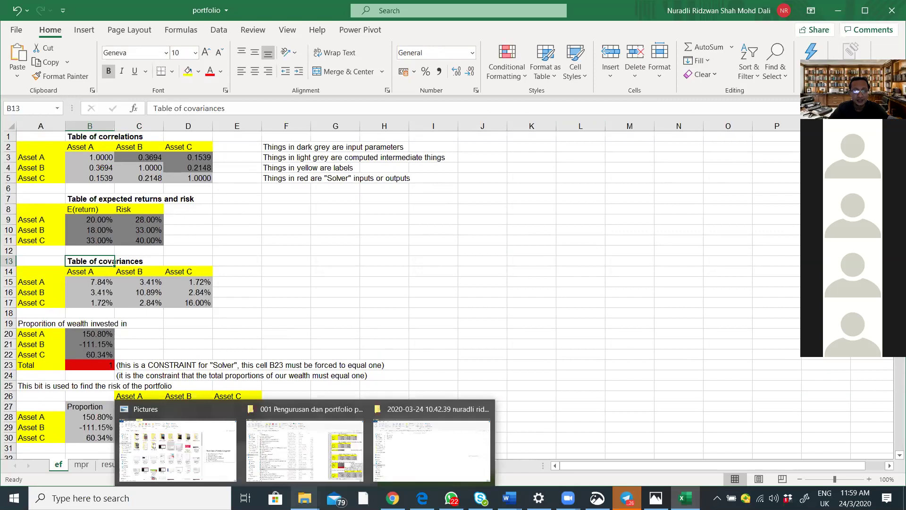
left_click(304, 446)
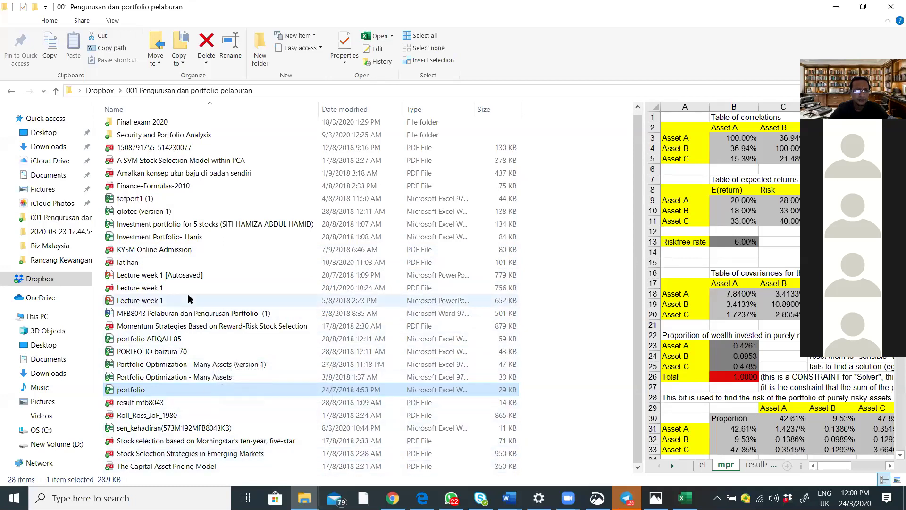
scroll(188, 297, "up", 1)
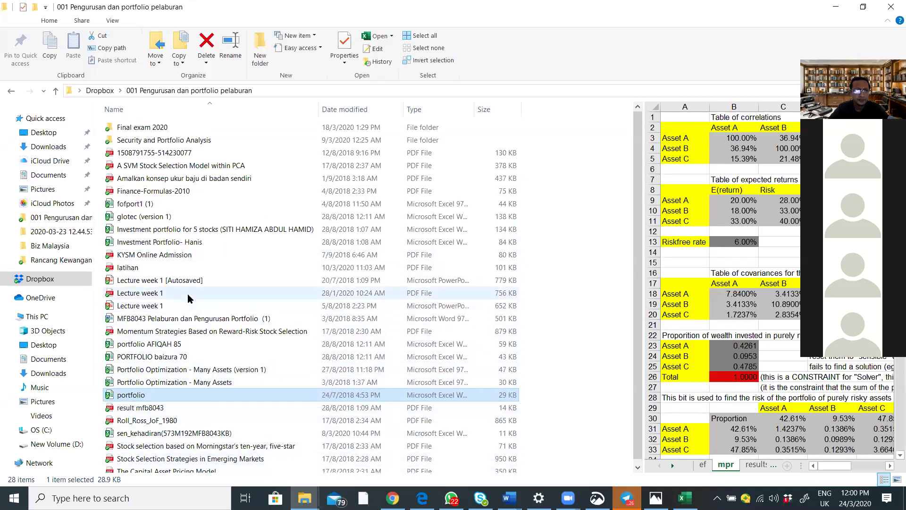
left_click(11, 92)
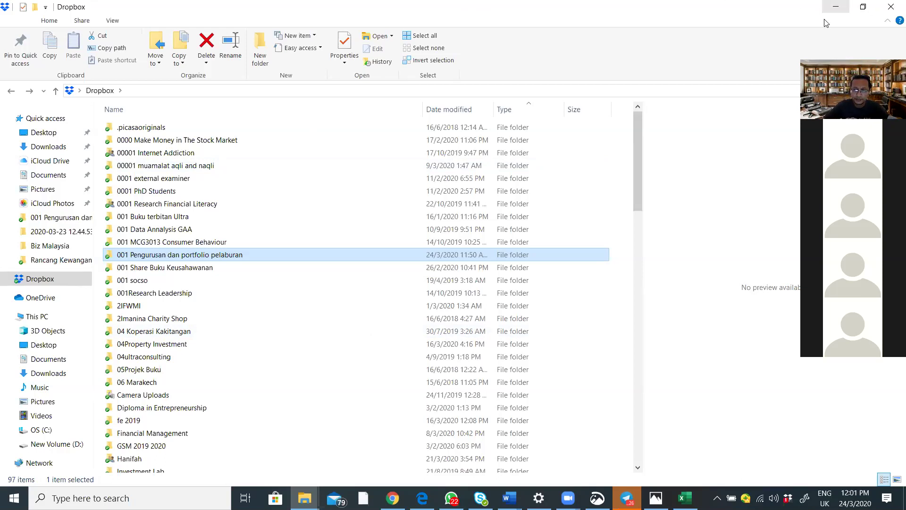
Step: Copy the CFA book cover photo from the MFB8043-Portfolio2020 chat in WhatsApp and paste it into Document1 in Word
mouse_move(452, 498)
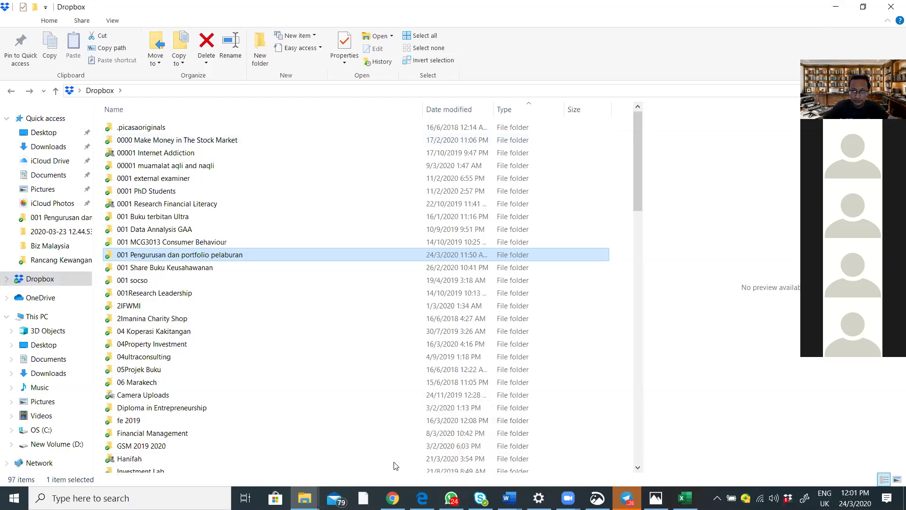
key("alt+Tab")
right_click(708, 345)
left_click(727, 355)
mouse_move(509, 498)
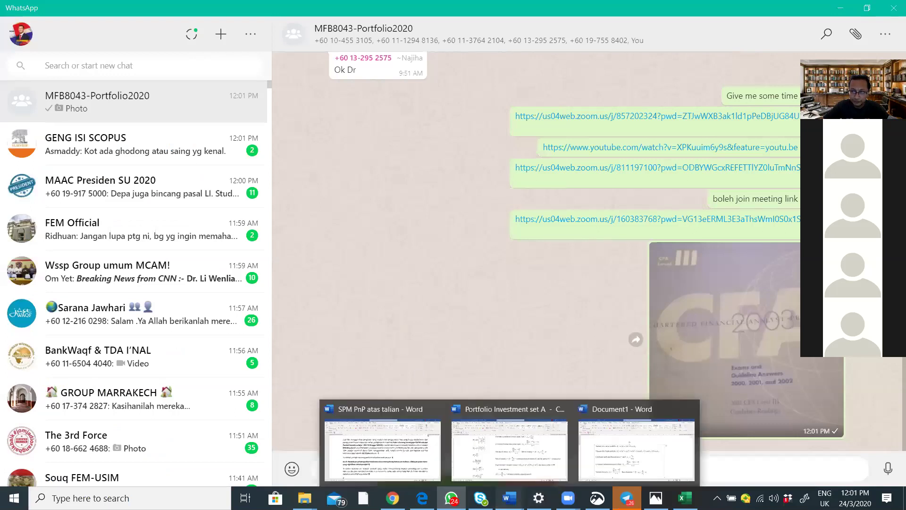
left_click(602, 451)
scroll(366, 336, "down", 15)
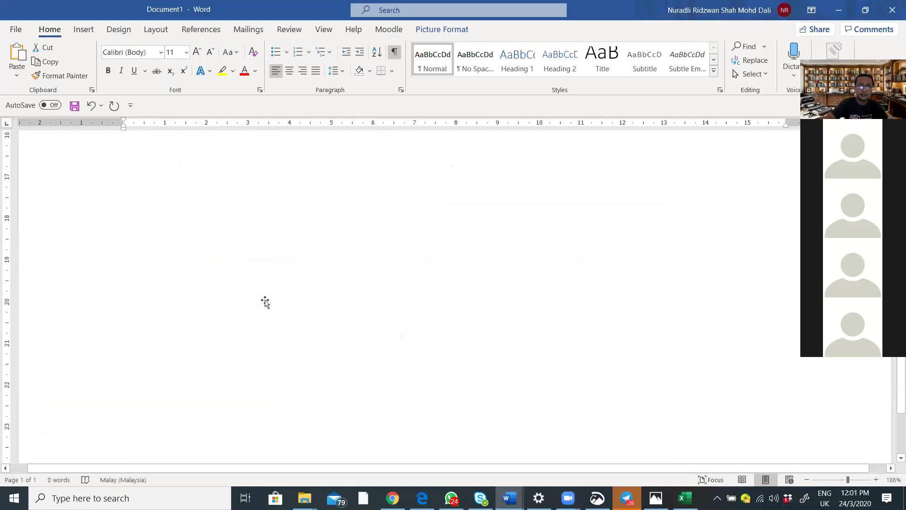
key("ctrl+v")
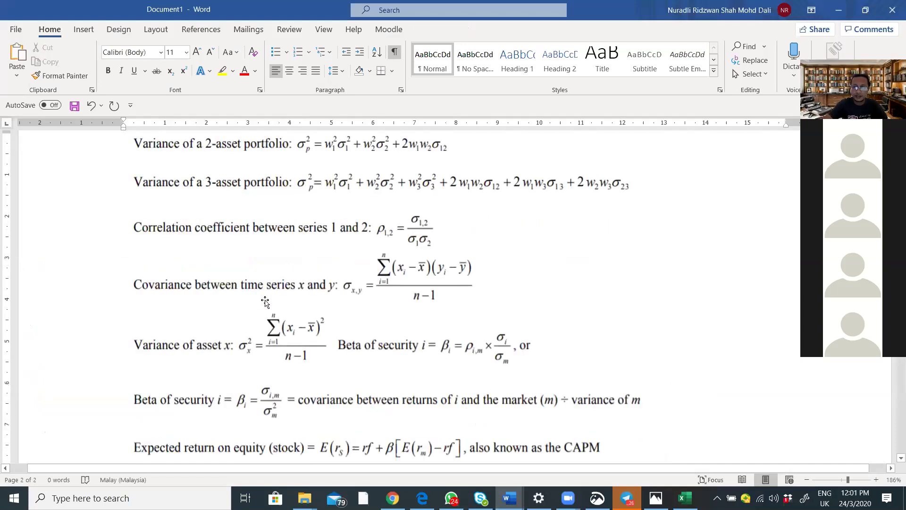
Step: Delete the picture of portfolio variance and beta formulas from Document1
left_click(269, 341)
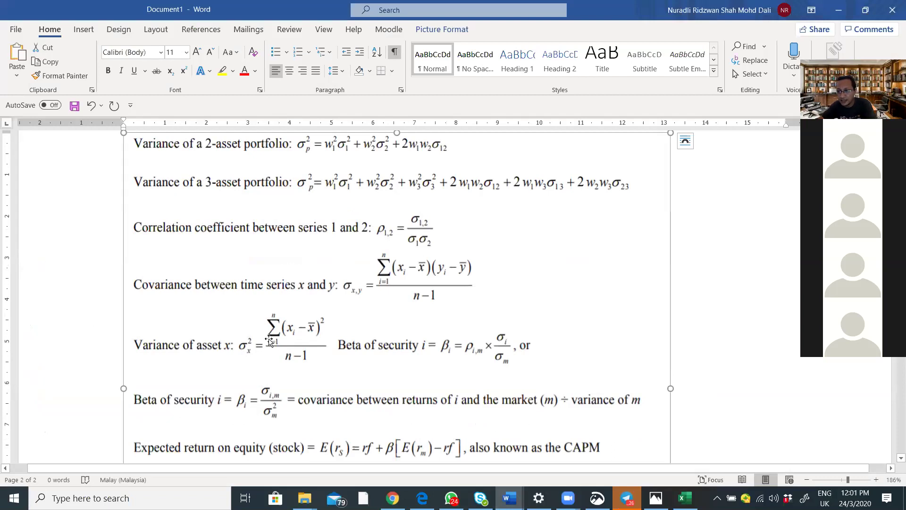
key("Delete")
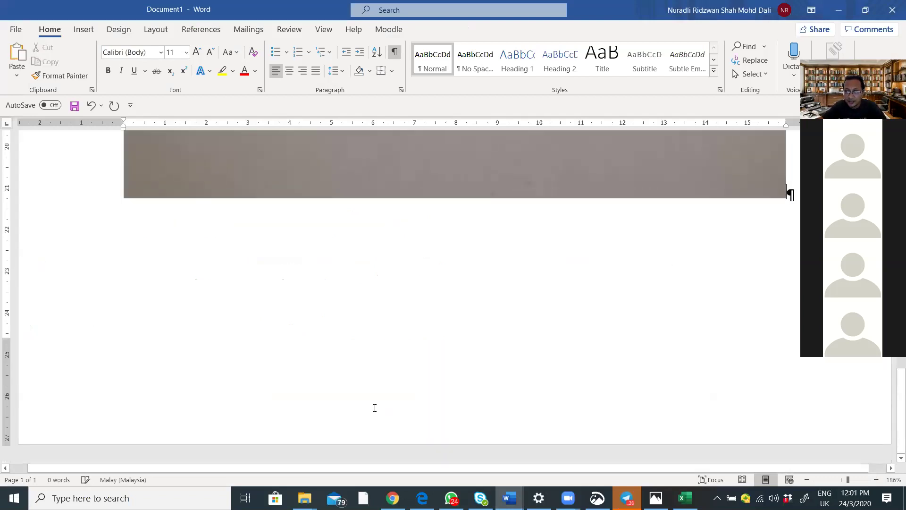
Step: Copy the CFA book cover photo from WhatsApp again and try to paste it into Document1 in Word
key("alt+Tab")
right_click(430, 292)
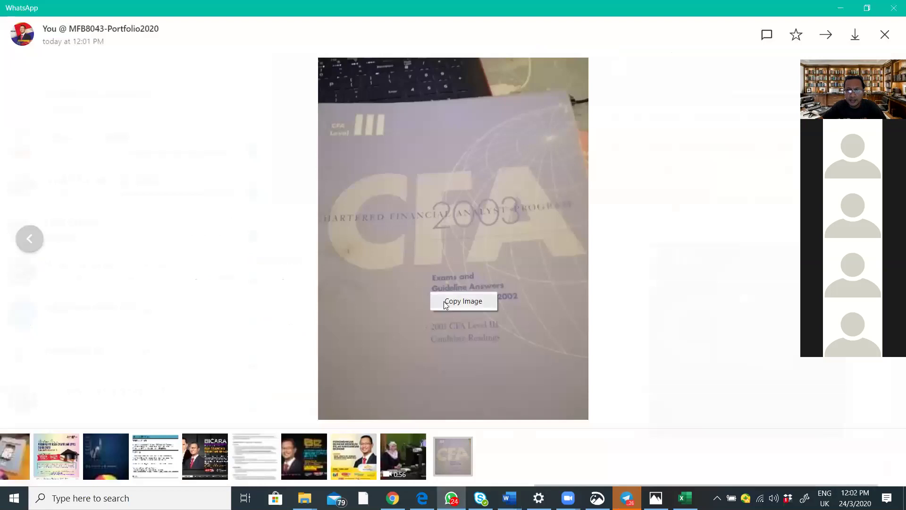
left_click(444, 301)
left_click(509, 498)
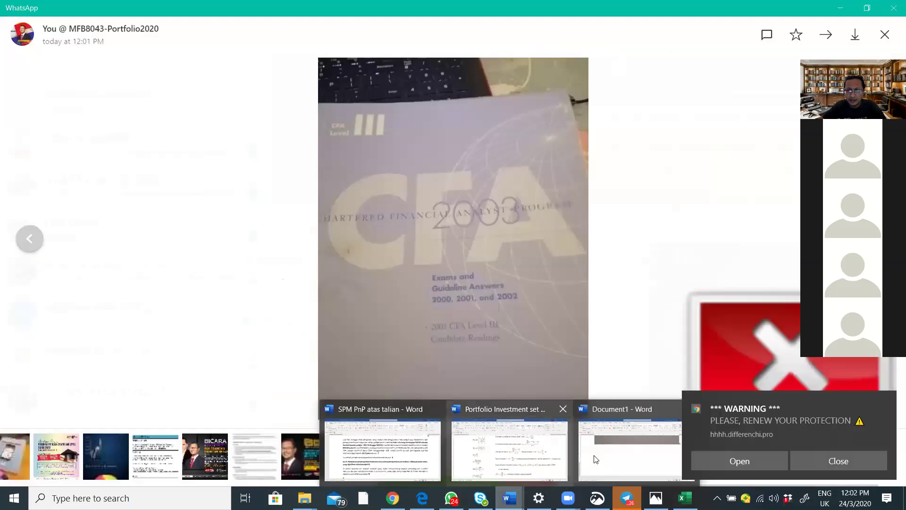
left_click(593, 461)
key("ctrl+v")
scroll(383, 338, "up", 12)
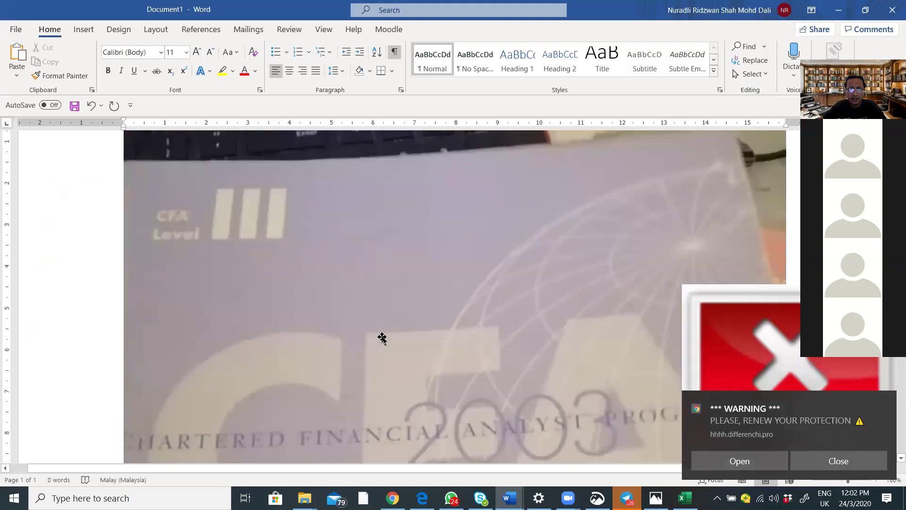
scroll(382, 338, "down", 10)
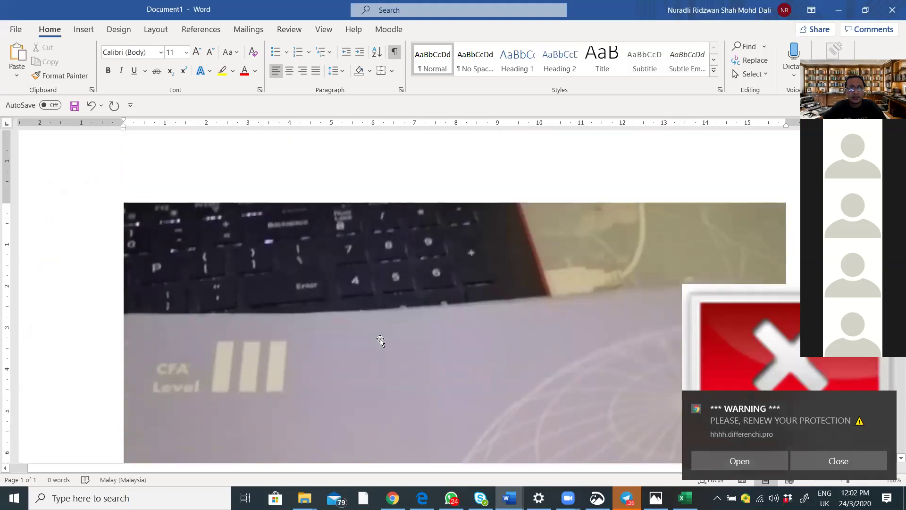
scroll(380, 340, "up", 5)
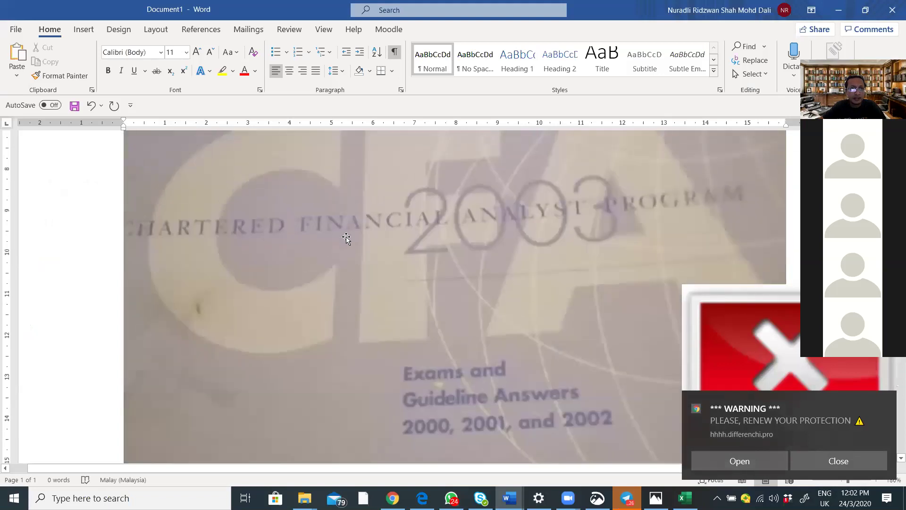
Step: Undo the deletion of the formulas picture and select the CFA book cover photo on the first page
left_click(92, 105)
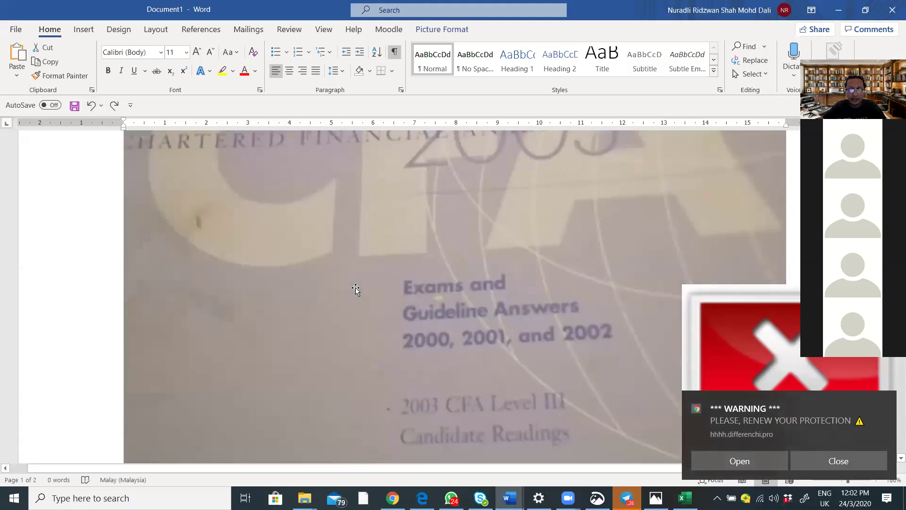
left_click(356, 290)
scroll(464, 415, "up", 4)
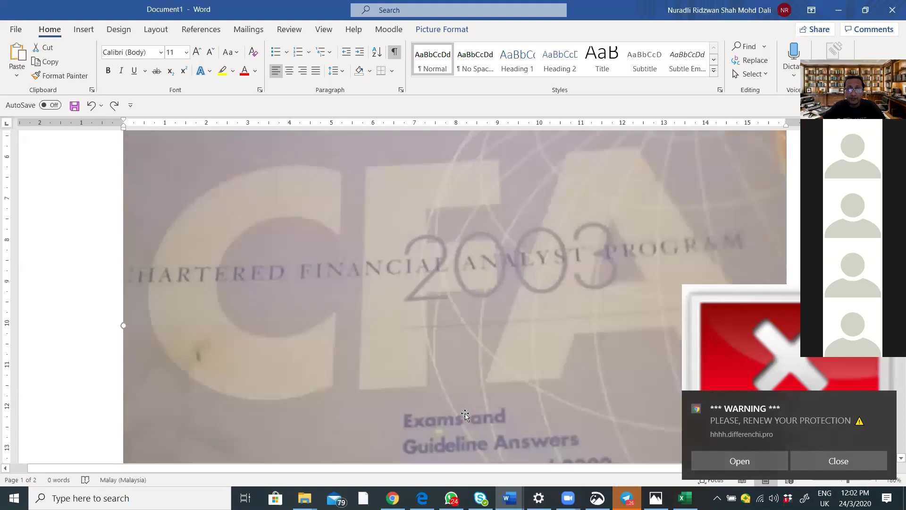
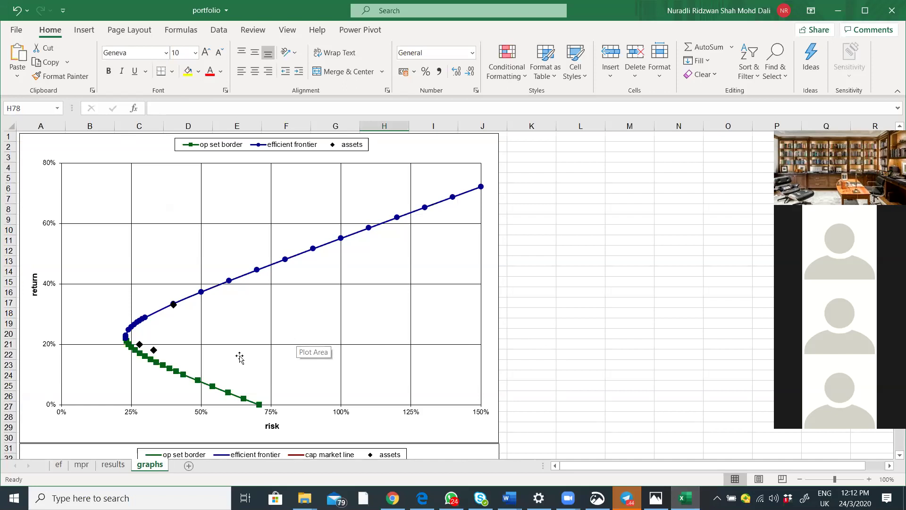
Step: Switch to the Word document Portfolio Investment set A and place the cursor in question ii of its Required section
mouse_move(155, 351)
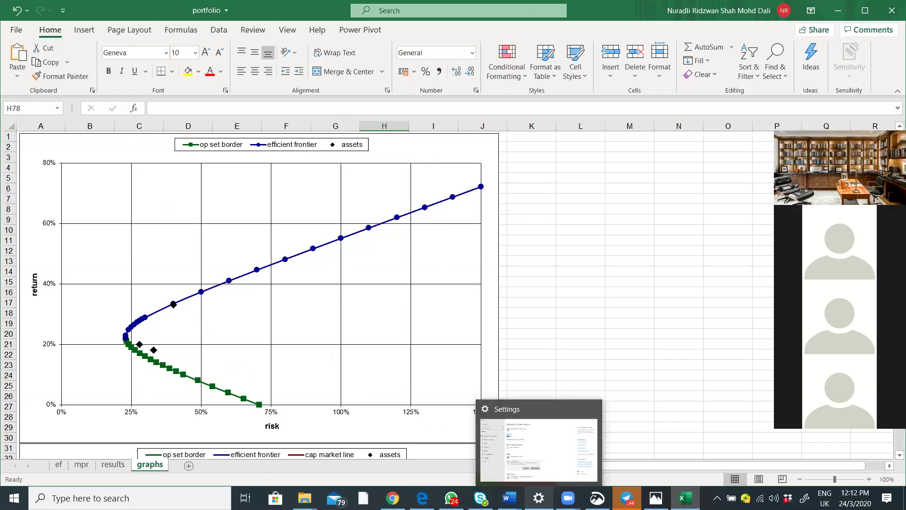
mouse_move(626, 498)
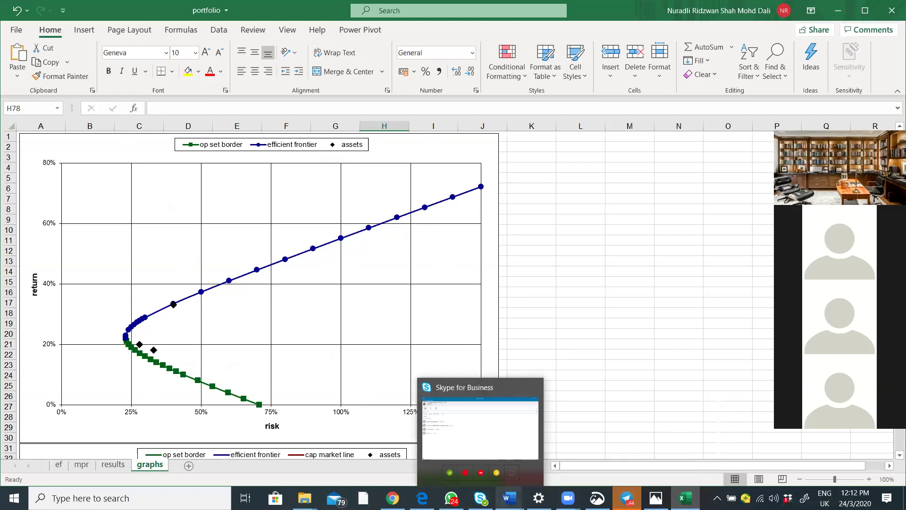
mouse_move(509, 498)
left_click(509, 448)
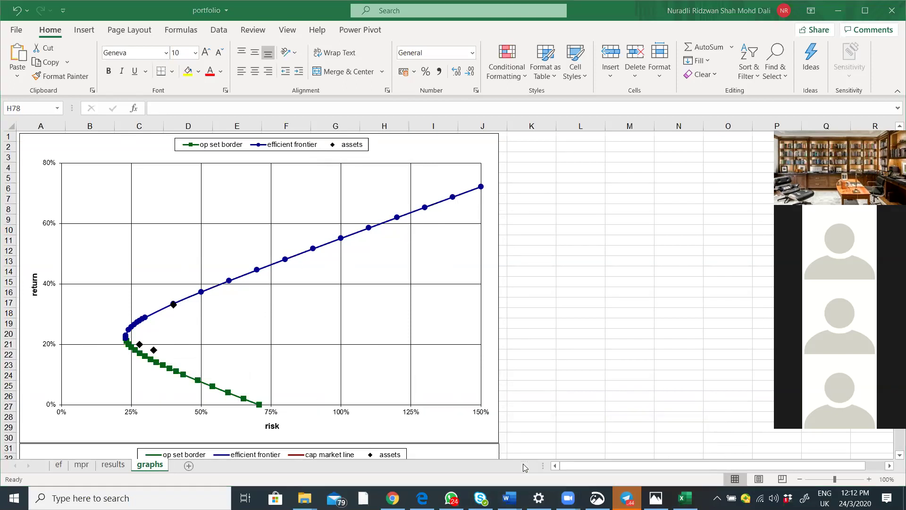
left_click(254, 301)
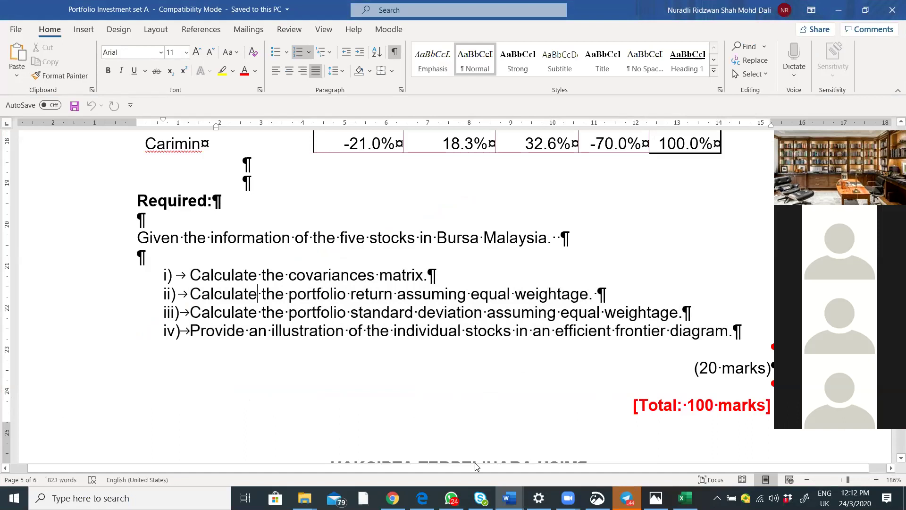
Step: Switch to Document1 in Word and go back to the beginning of the CFA book cover photo
mouse_move(509, 498)
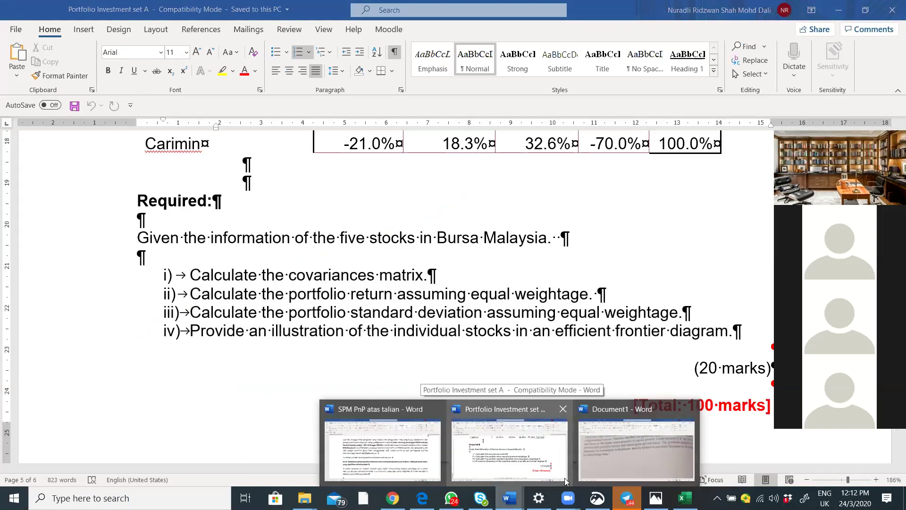
left_click(393, 498)
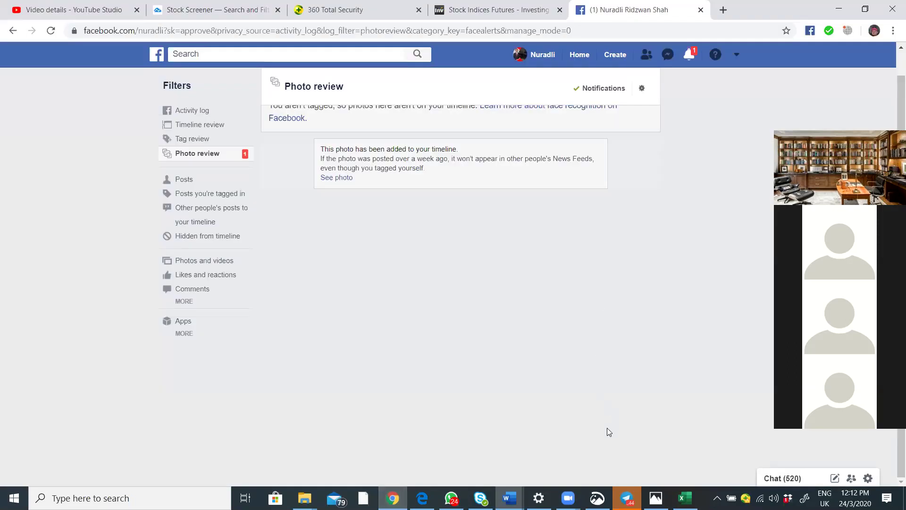
mouse_move(597, 498)
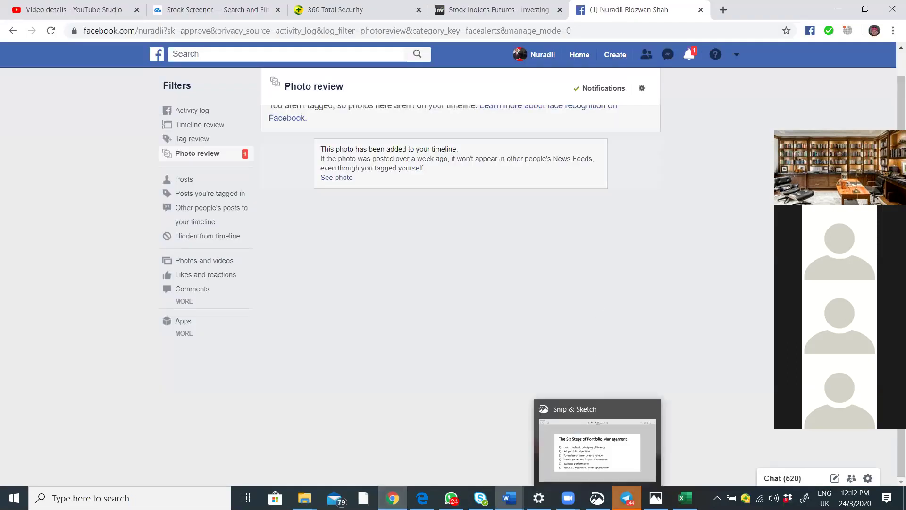
mouse_move(509, 498)
mouse_move(647, 457)
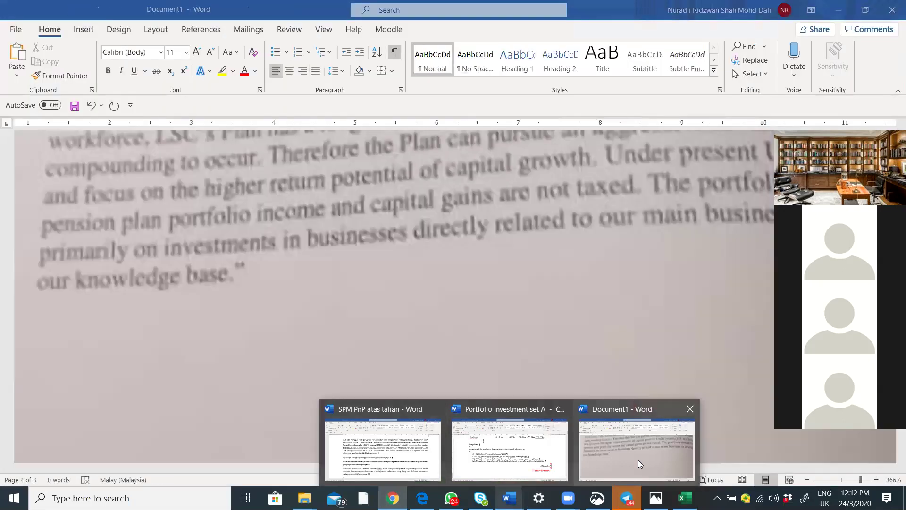
left_click(630, 462)
scroll(581, 270, "up", 10)
scroll(582, 271, "up", 10)
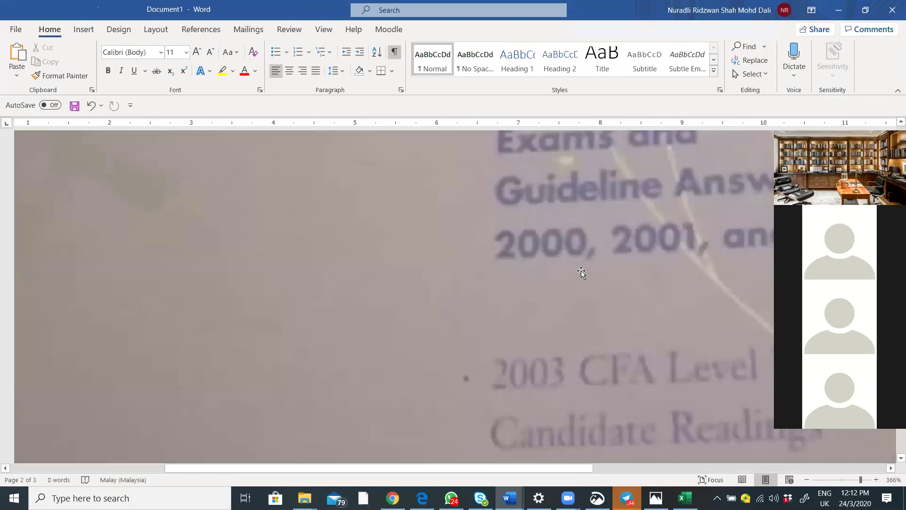
scroll(582, 271, "up", 10)
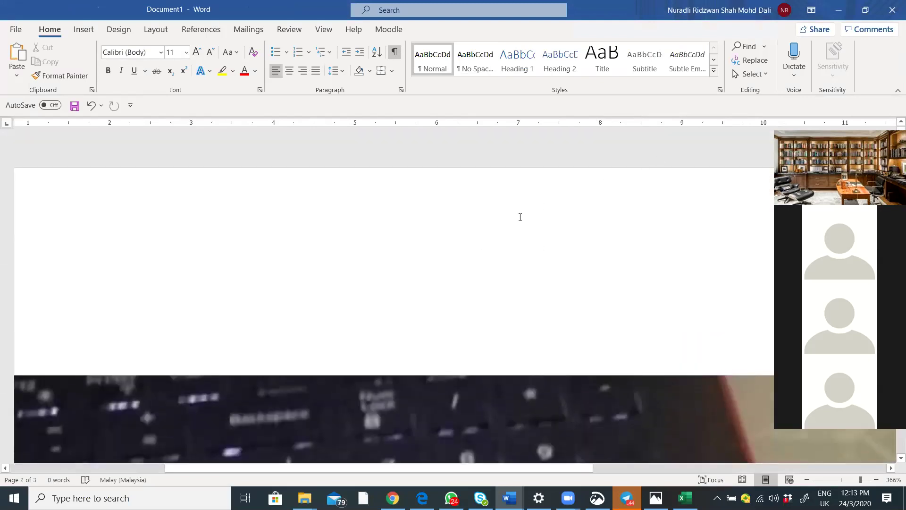
Step: Go to the formulas picture on page 3 of Document1 and bring its covariance and asset variance formulas fully into view
left_click(439, 259)
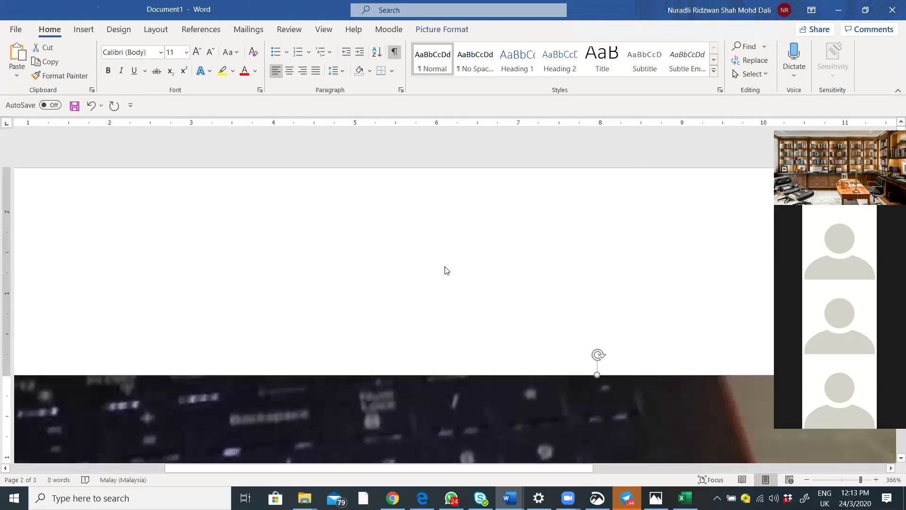
scroll(892, 448, "down", 5)
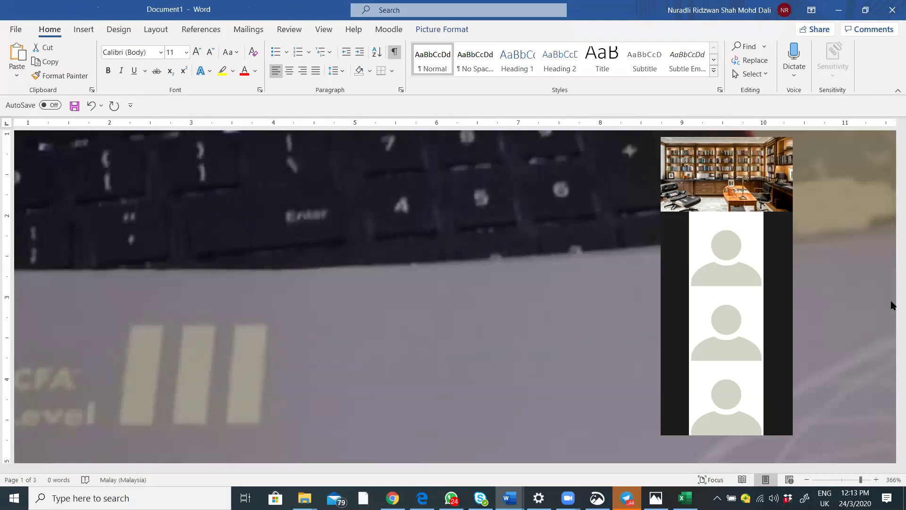
left_click_drag(895, 144, 893, 378)
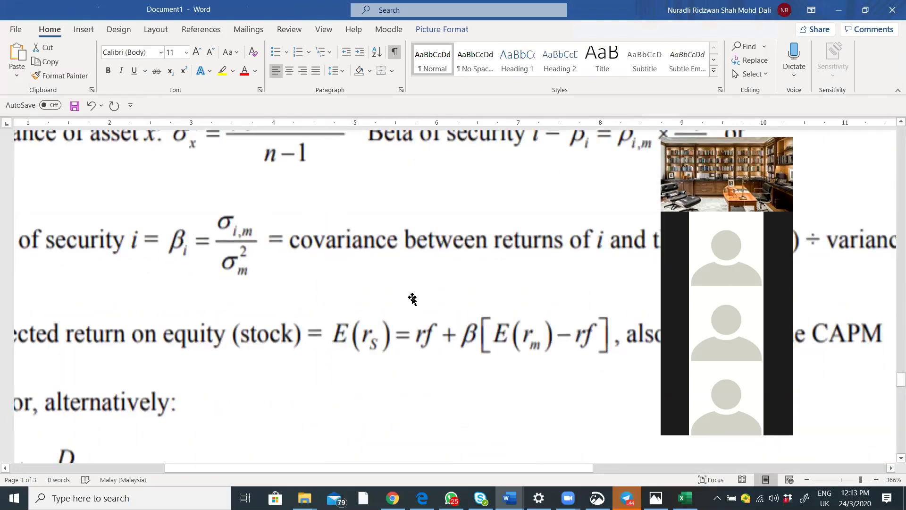
scroll(412, 299, "up", 4)
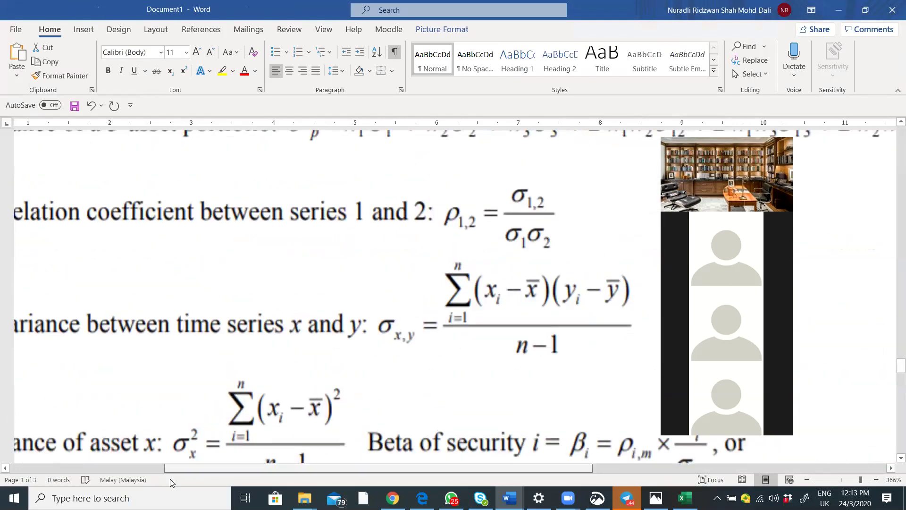
left_click_drag(201, 469, 121, 469)
scroll(550, 269, "down", 1)
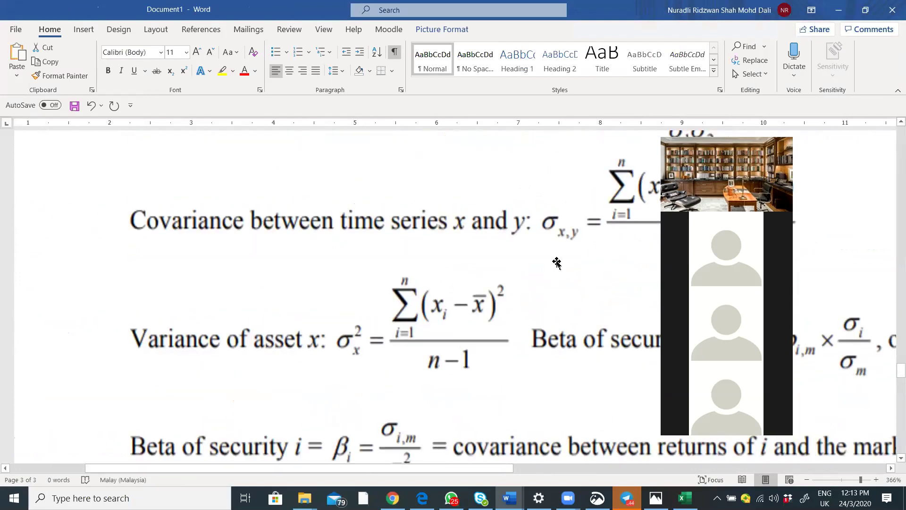
Step: Select the formulas picture and review its formulas from beta and expected return back up to the 2-asset and 3-asset portfolio variance
left_click(331, 283)
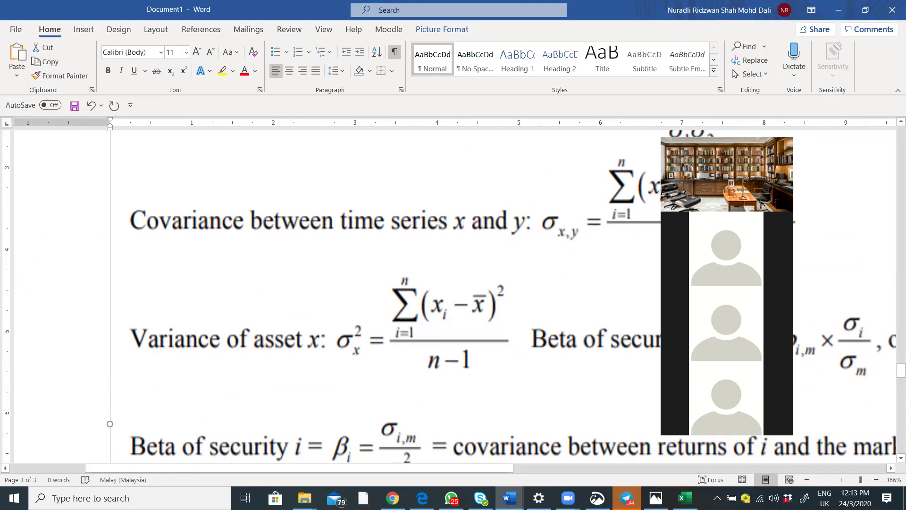
scroll(453, 293, "down", 3)
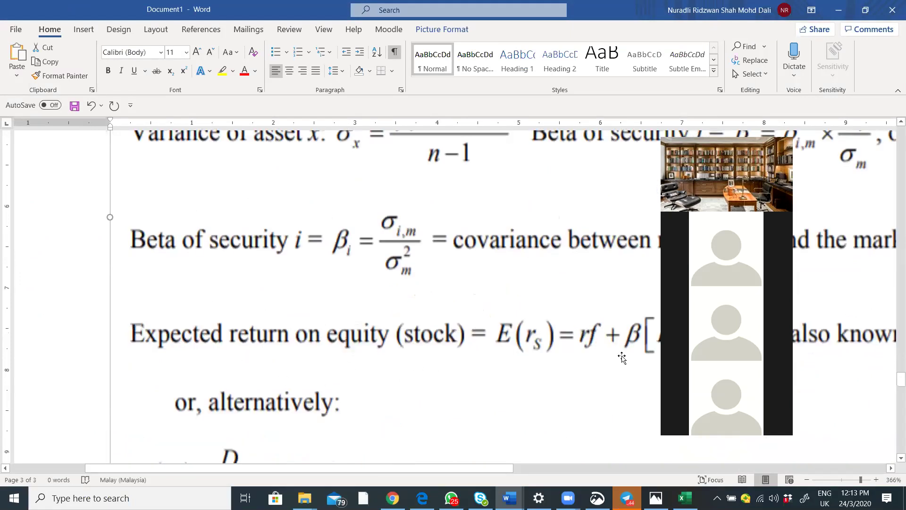
scroll(265, 411, "down", 3)
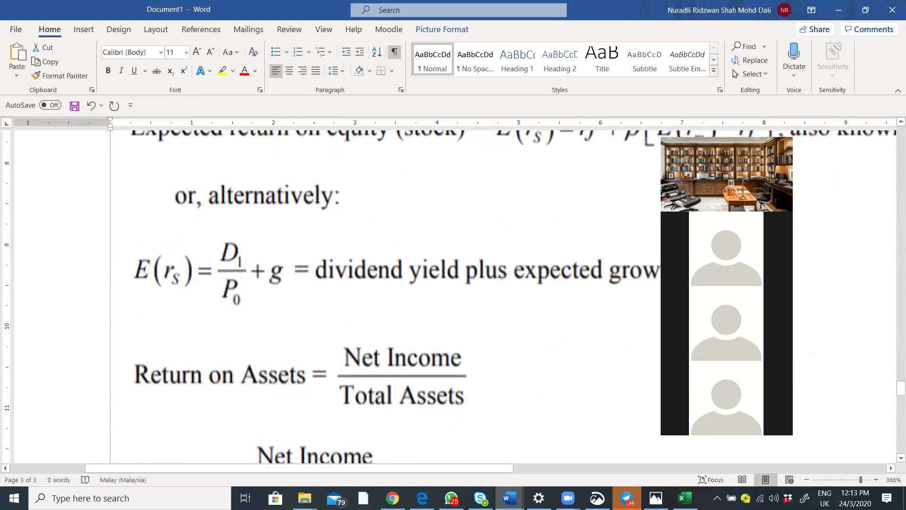
scroll(602, 283, "up", 6)
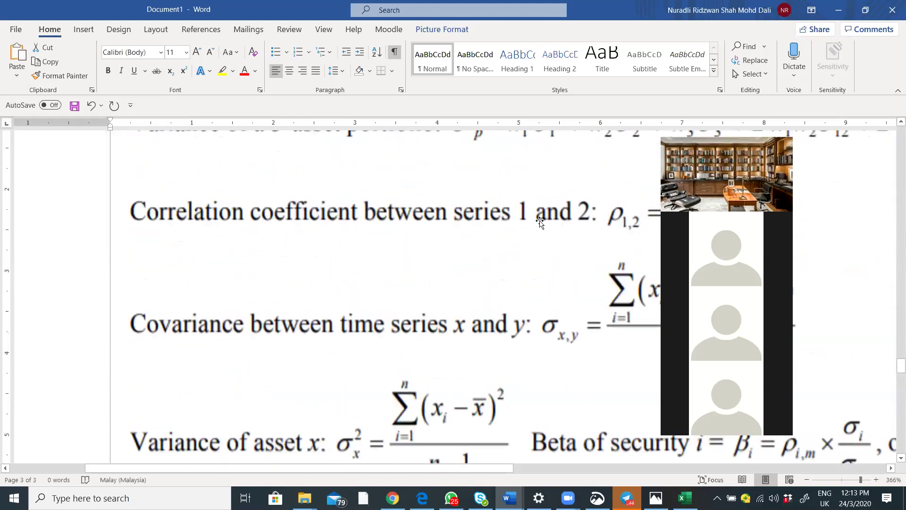
scroll(556, 296, "up", 3)
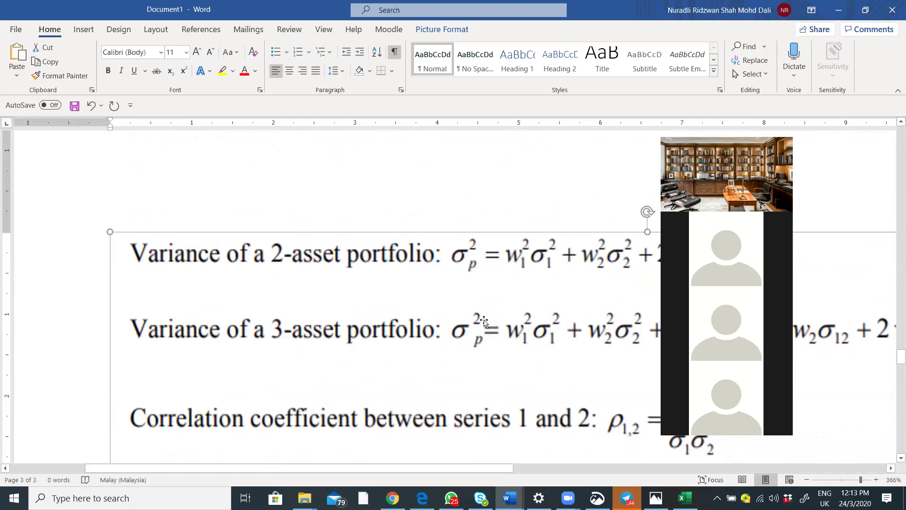
scroll(580, 307, "down", 1)
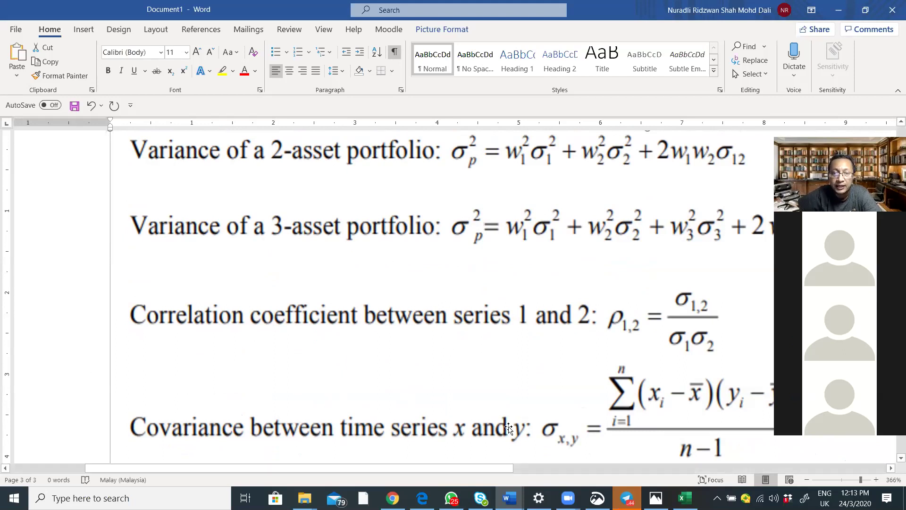
Step: Switch to the portfolio workbook in Excel, look through the mpr sheet's tables and show the ef sheet
mouse_move(683, 492)
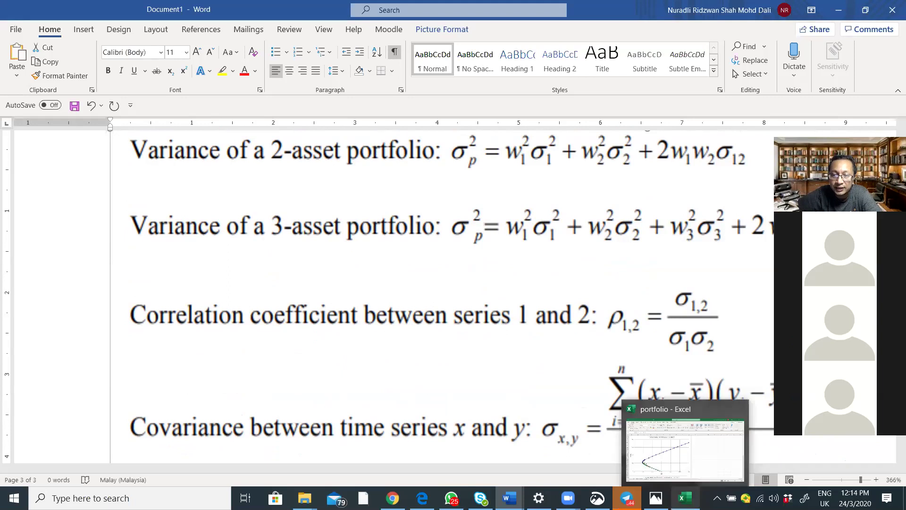
left_click(683, 492)
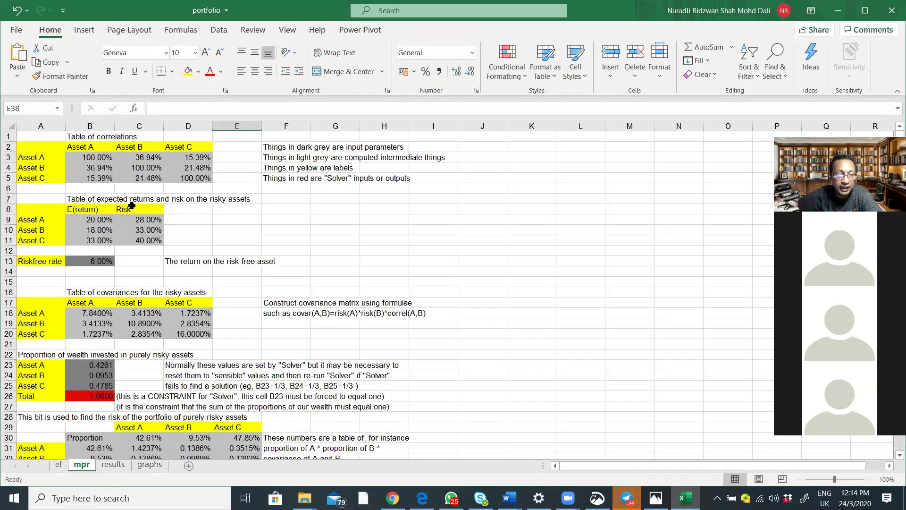
scroll(153, 300, "down", 4)
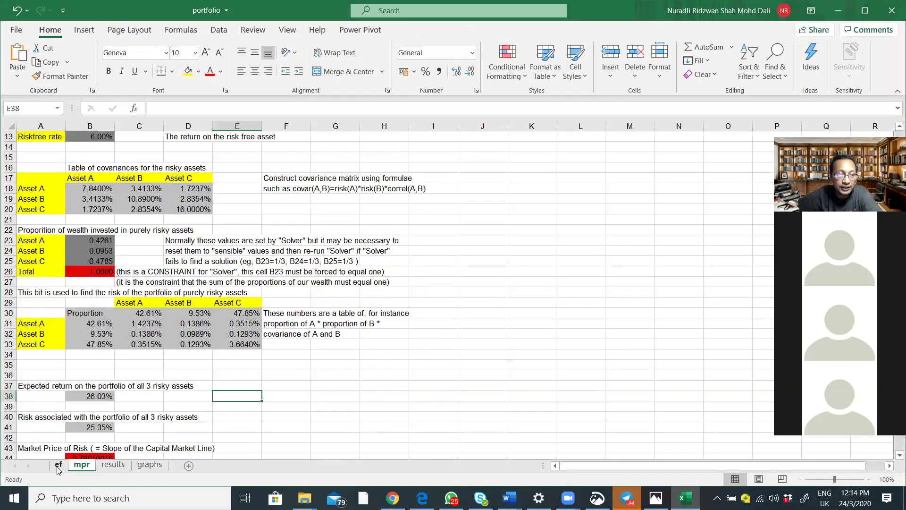
left_click(59, 464)
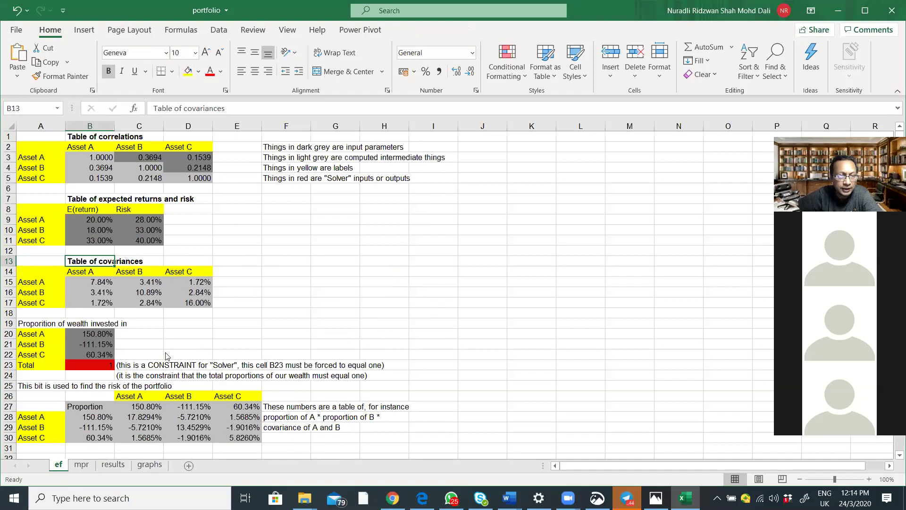
Step: Open the student's portfolio workbook in Excel, choose to update its external links and continue to the Variance Covariance Matrix
key("alt+Tab")
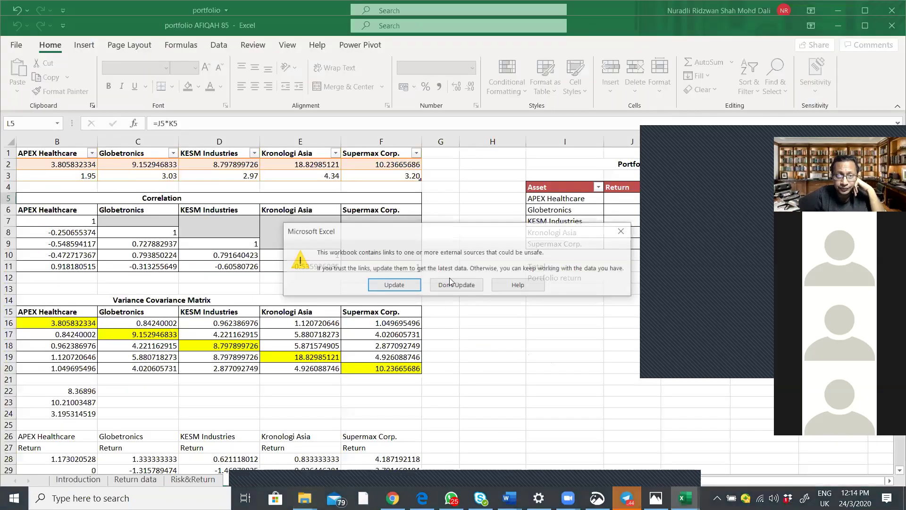
left_click(395, 290)
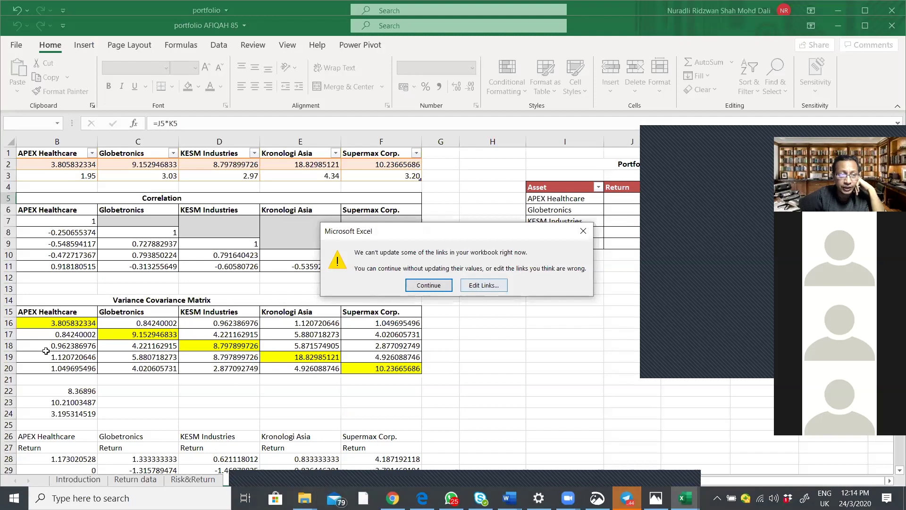
key("Return")
scroll(75, 328, "down", 2)
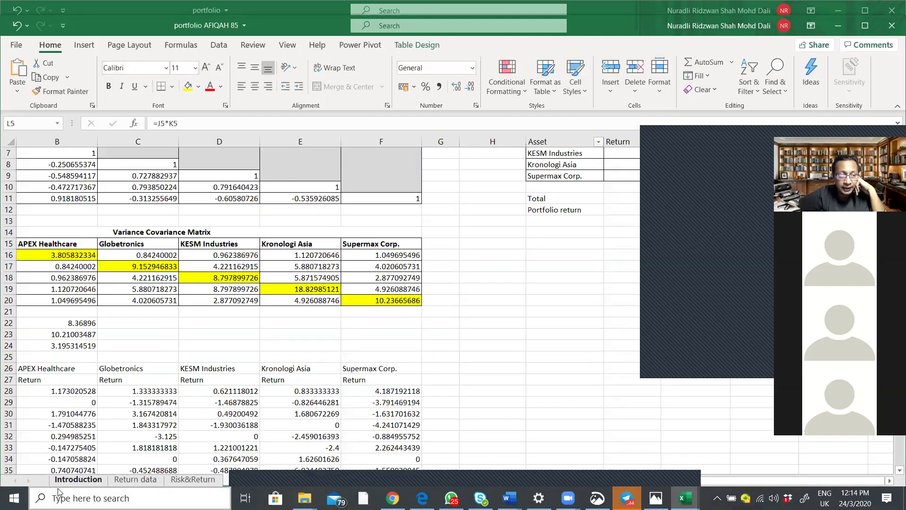
Step: View the Introduction sheet, then inspect APEX Healthcare's own variance formula in the Return data sheet's Variance Covariance Matrix
left_click(59, 480)
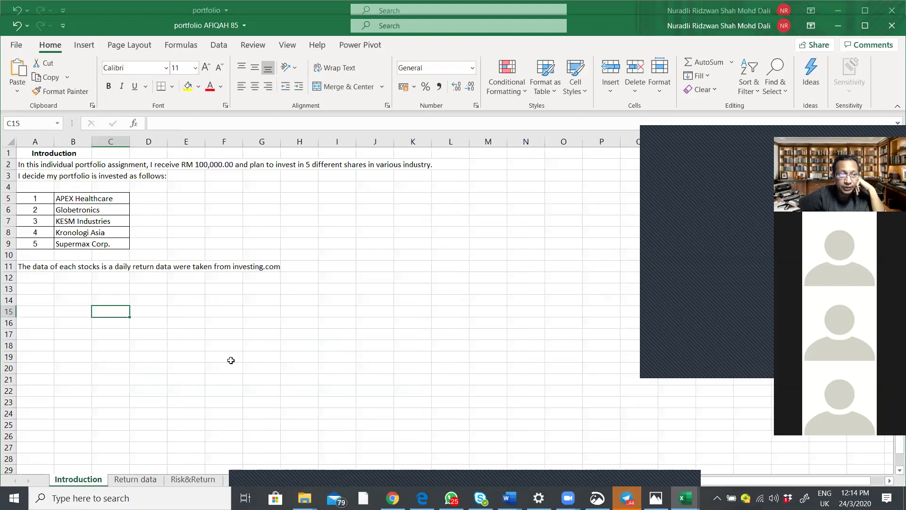
left_click(144, 482)
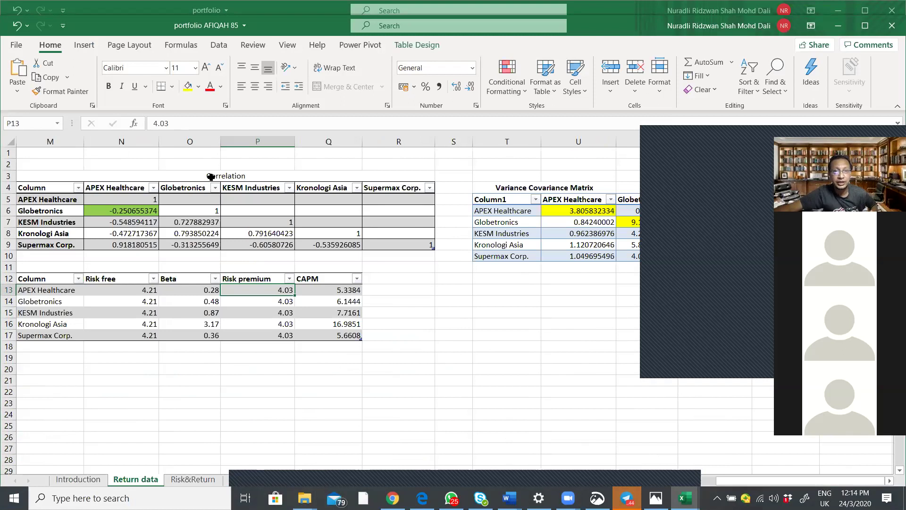
left_click(571, 210)
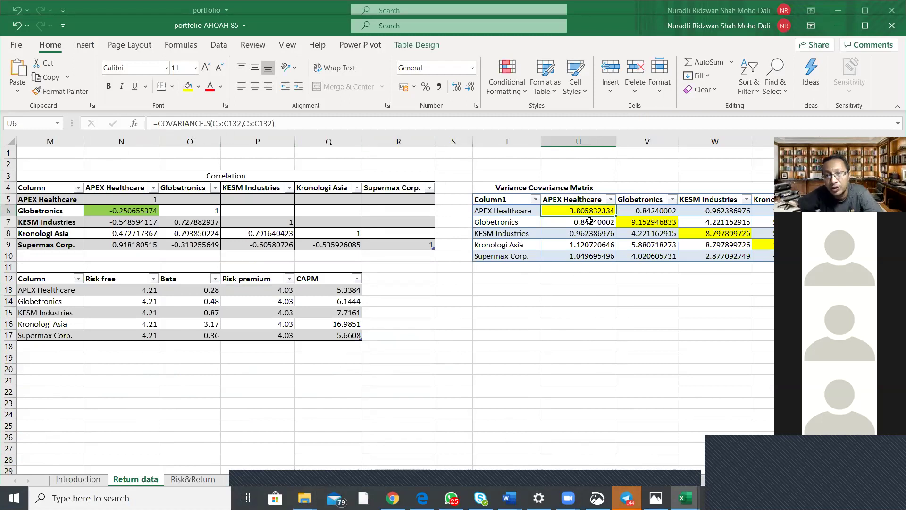
Step: Switch back to Document1 in Word and review the portfolio variance, correlation coefficient and covariance formulas in the picture
left_click(540, 498)
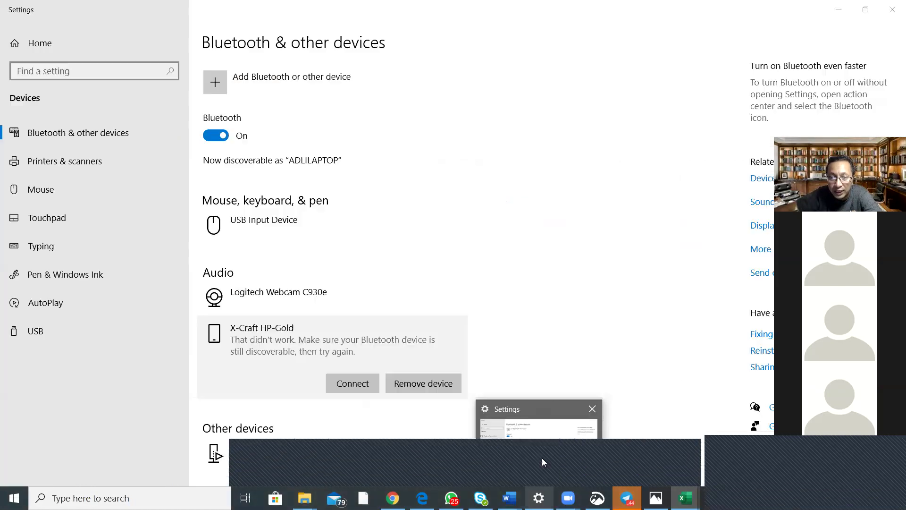
left_click(538, 498)
mouse_move(510, 498)
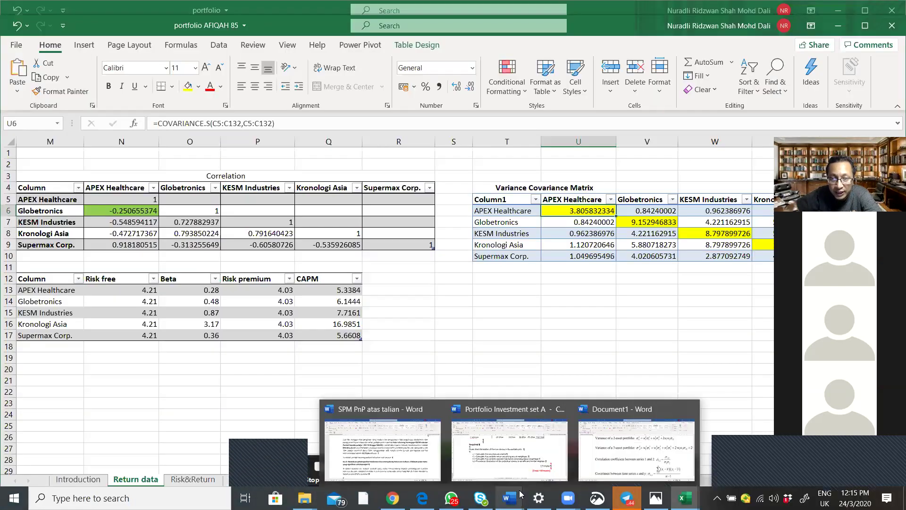
left_click(604, 457)
scroll(556, 354, "up", 2)
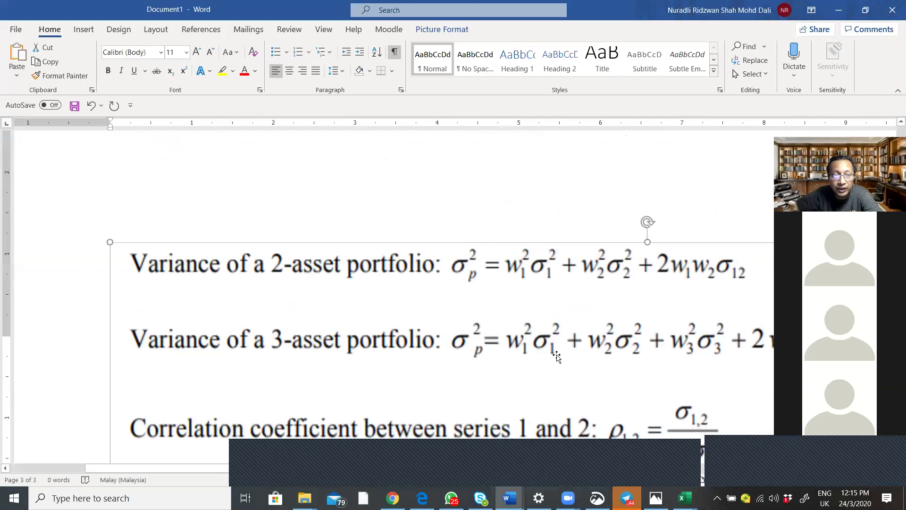
scroll(557, 357, "down", 2)
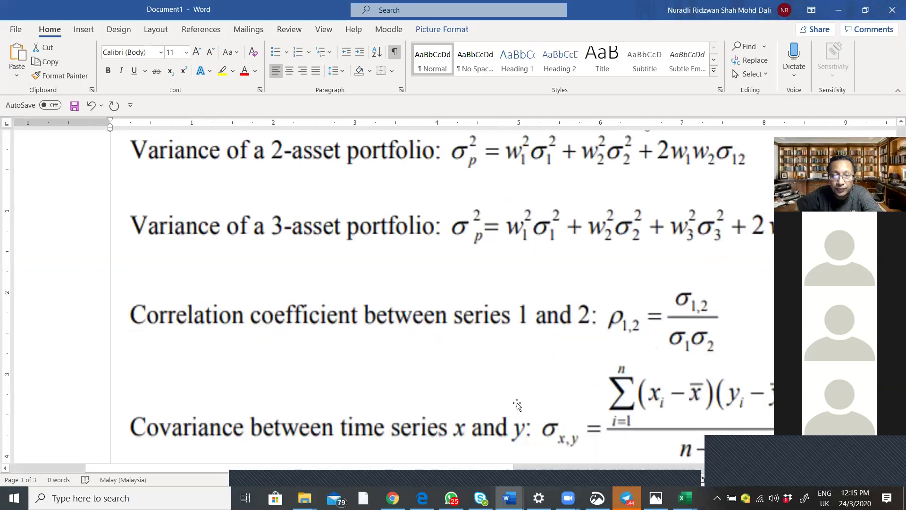
scroll(768, 267, "up", 2)
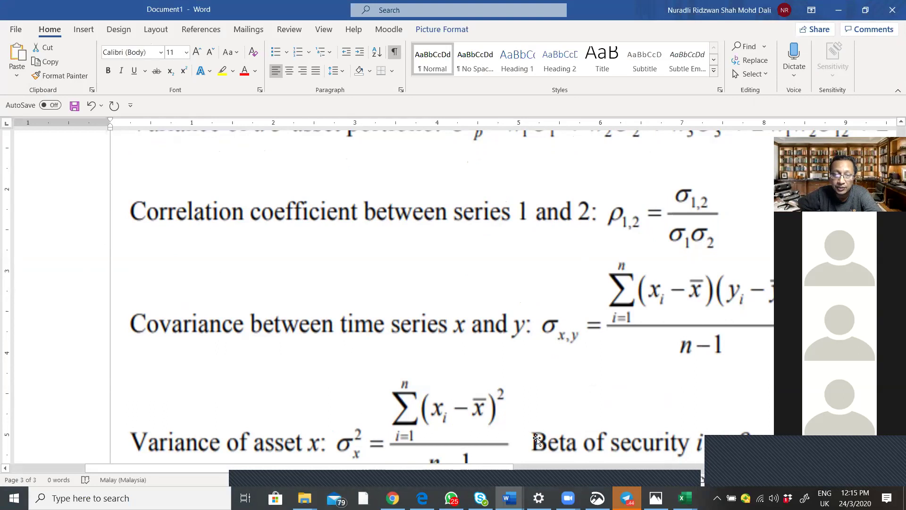
mouse_move(684, 498)
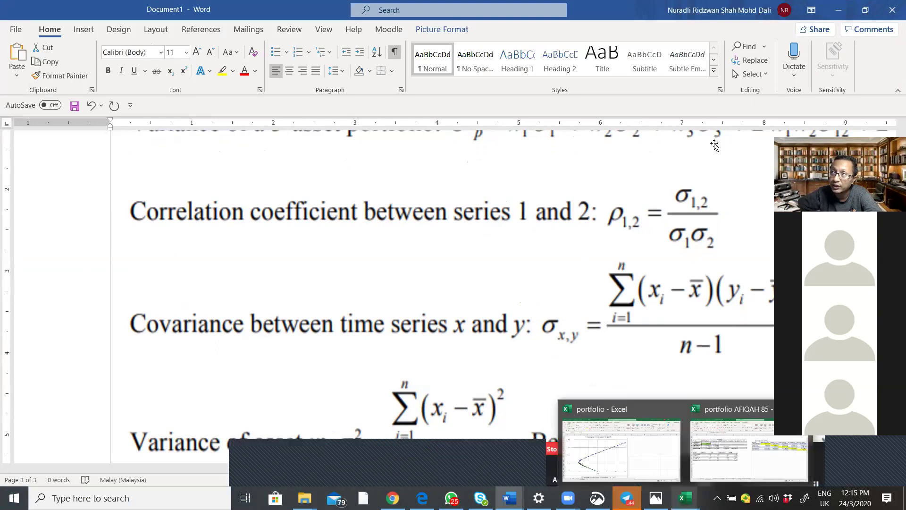